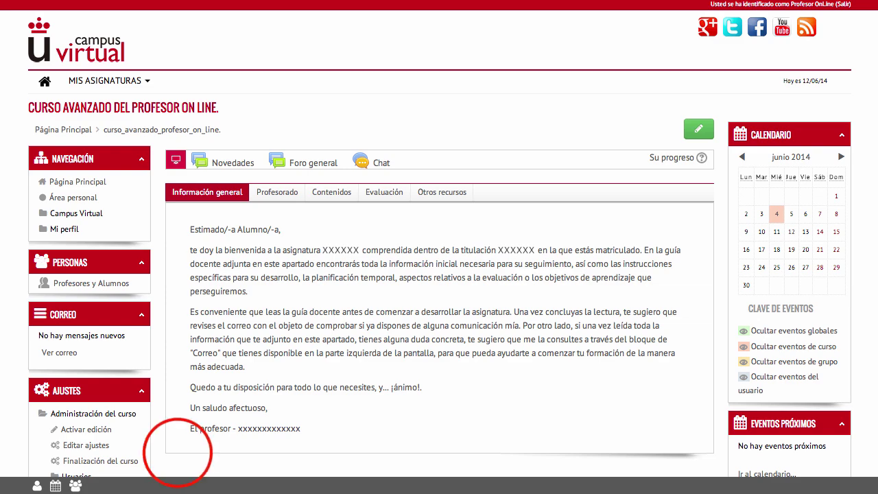
Open the course's Calificaciones and go to the grade export as Hoja de cálculo Excel.
scroll(177, 457, "down", 1)
scroll(177, 457, "down", 2)
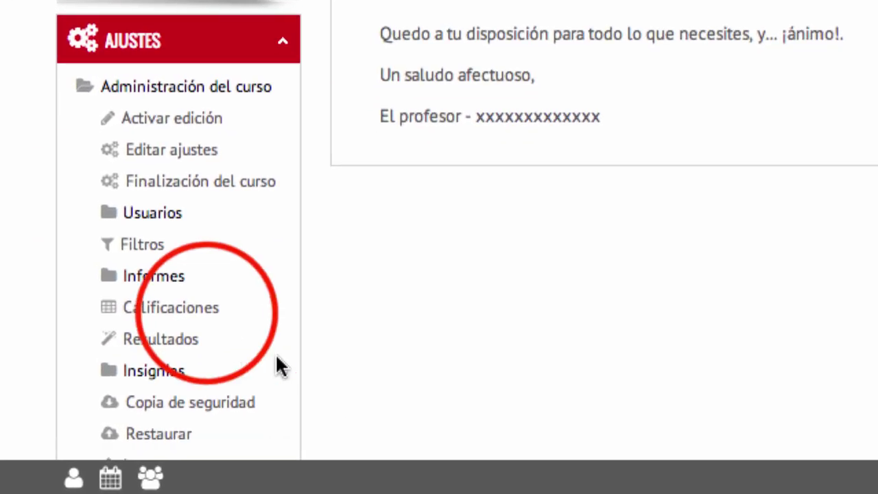
left_click(206, 313)
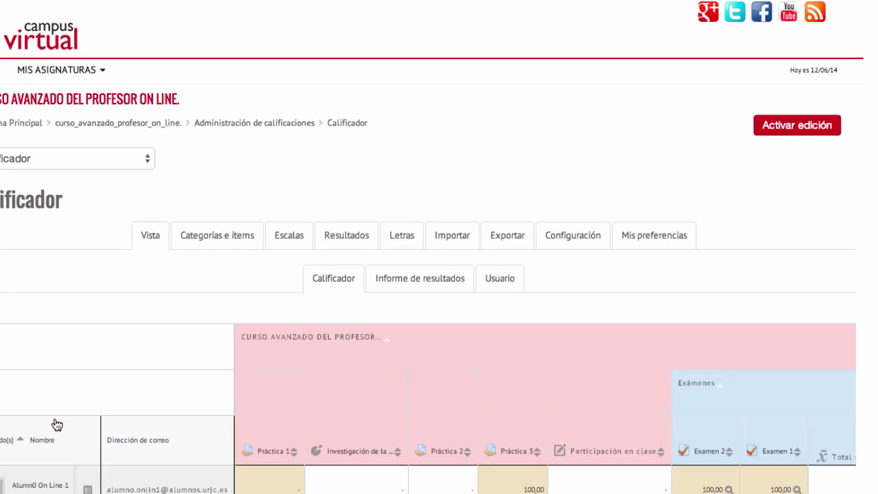
left_click(416, 234)
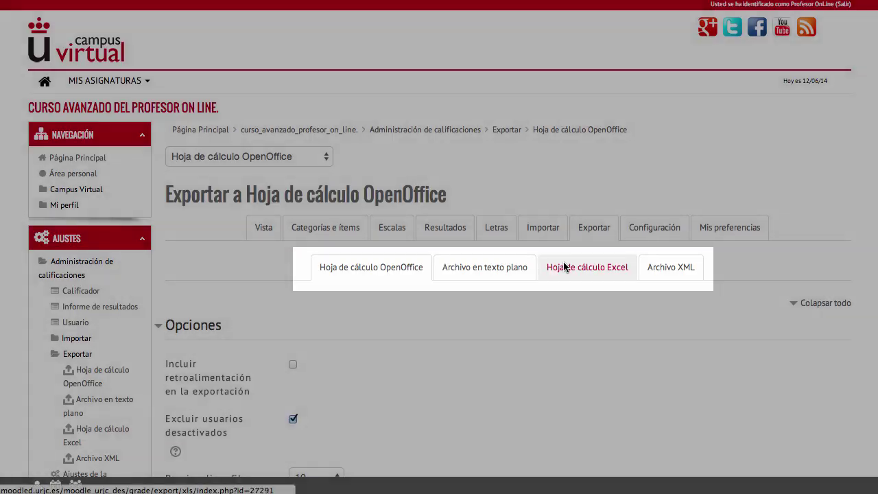
left_click(562, 266)
Choose Real as the display form for the exported grades.
scroll(563, 267, "down", 5)
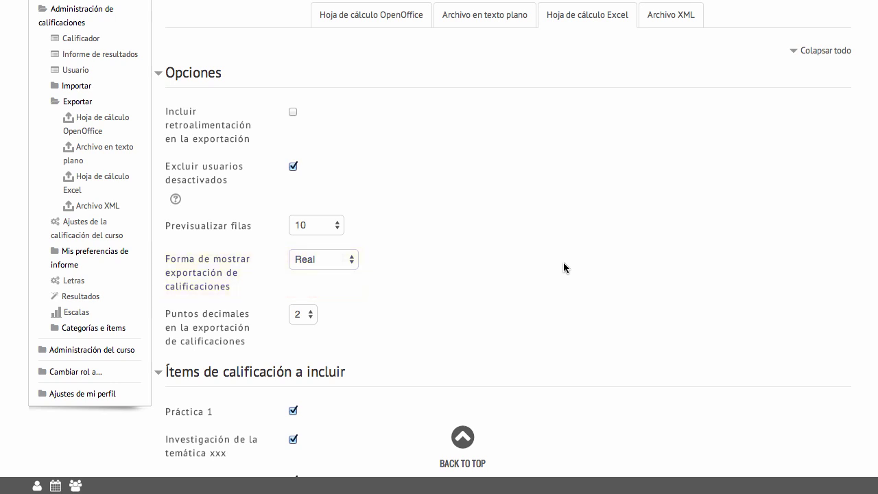
left_click(351, 264)
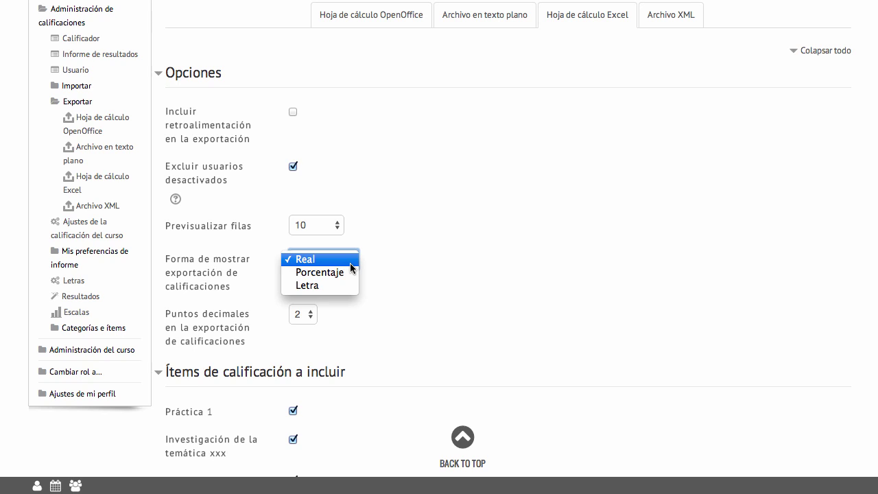
left_click(350, 263)
left_click(365, 308)
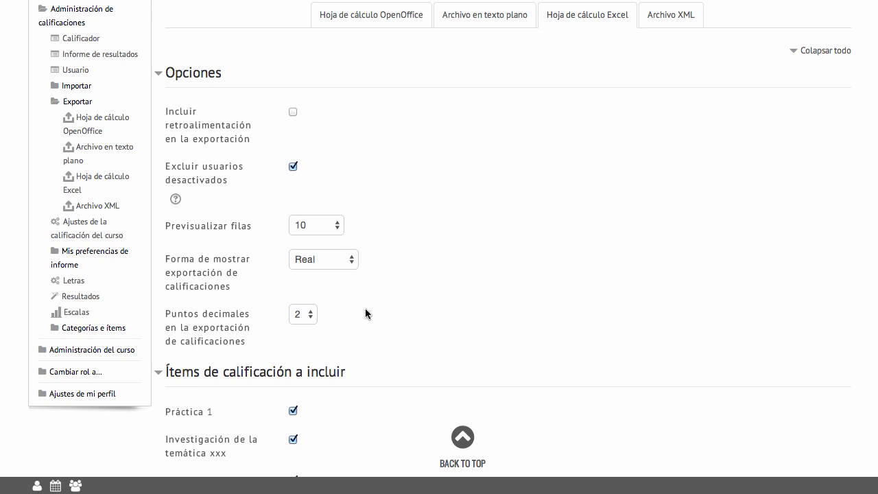
Submit the export options with all grade items included and download the resulting Excel spreadsheet.
scroll(364, 314, "down", 4)
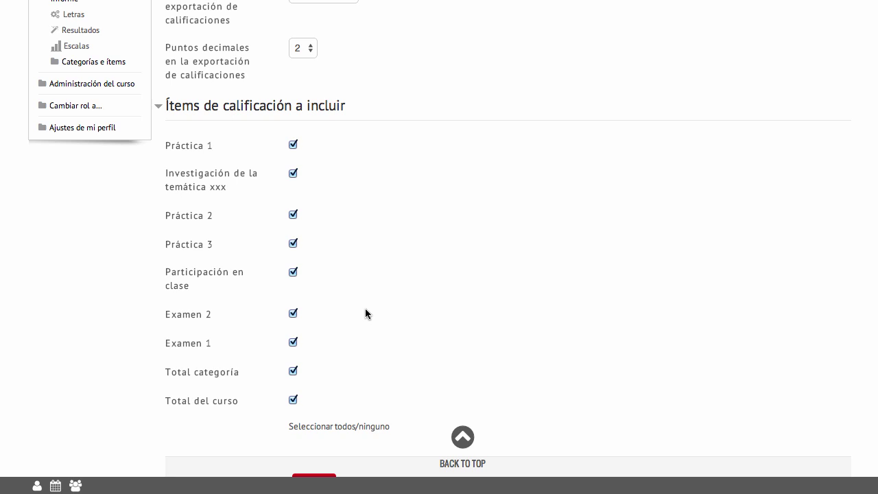
scroll(365, 312, "down", 3)
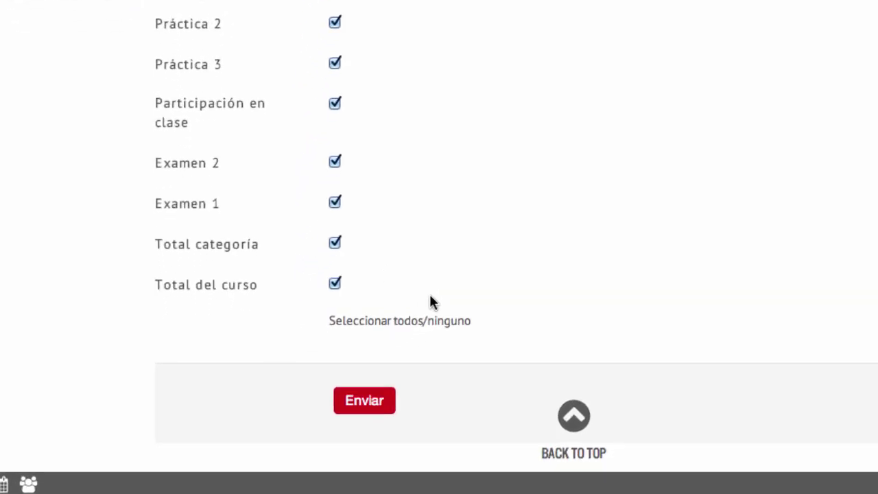
left_click(370, 402)
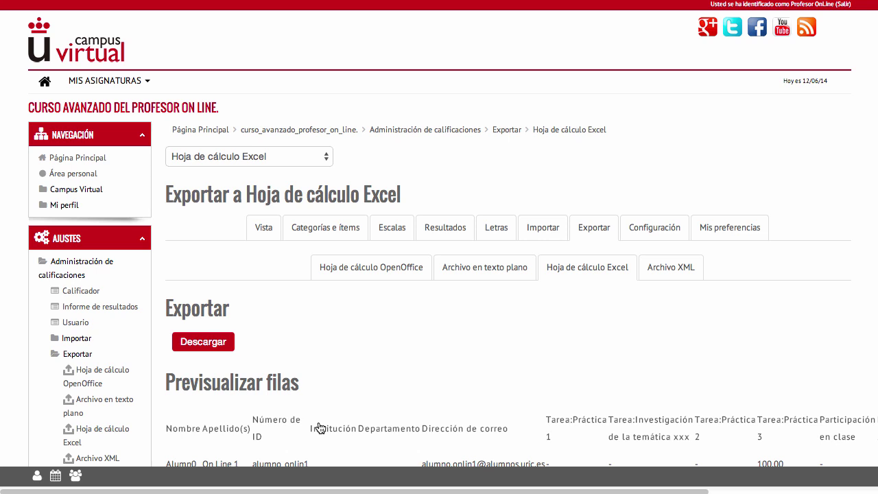
scroll(318, 426, "down", 5)
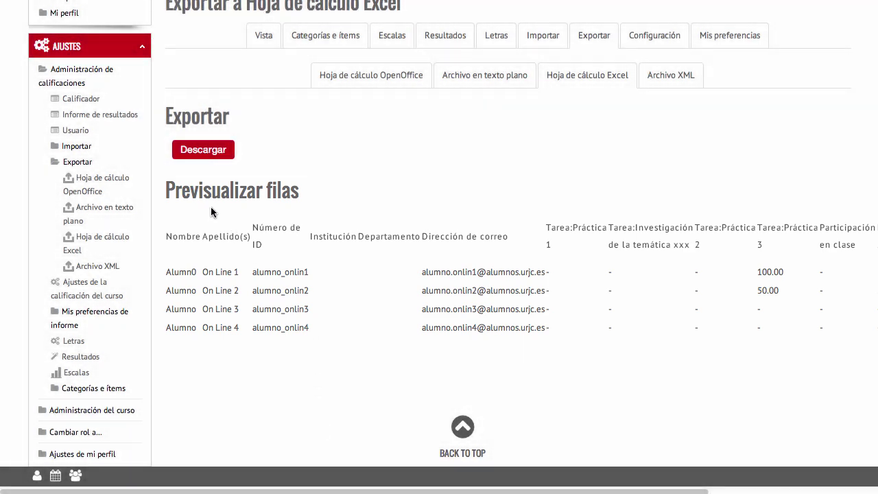
left_click(194, 151)
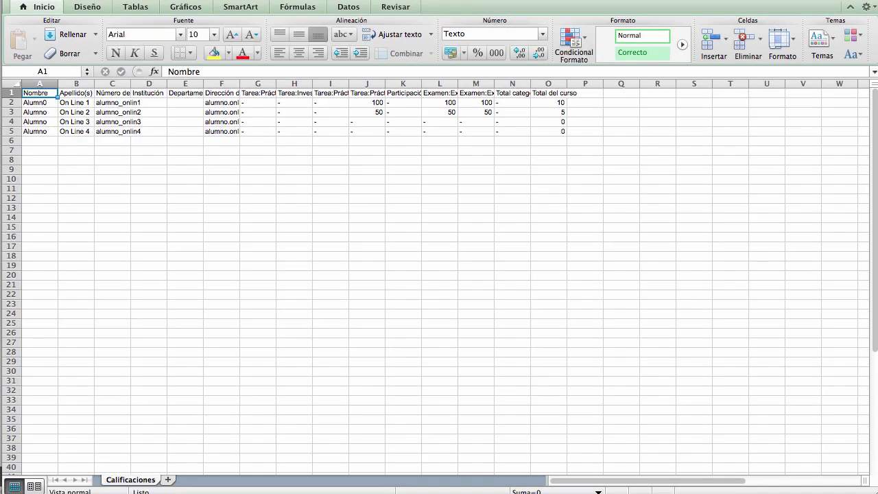
In the downloaded spreadsheet in Excel, enter 30 as the first student's Práctica 1 grade in cell G2.
left_click(268, 104)
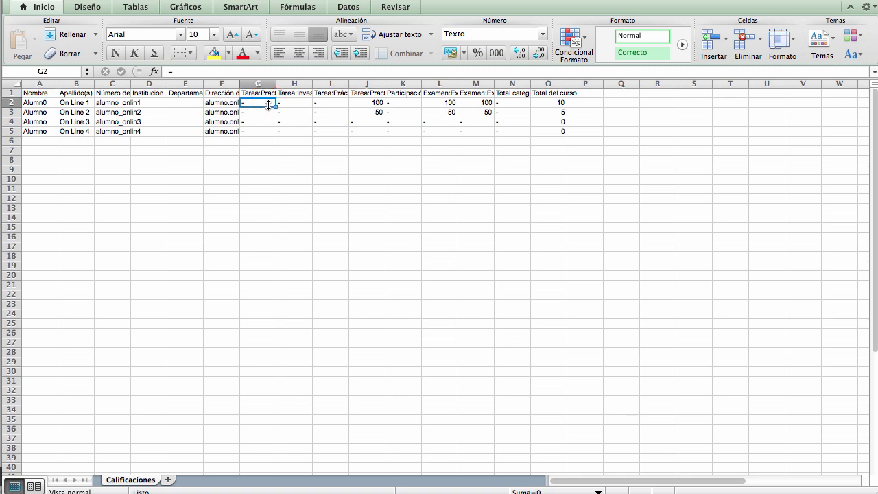
type("30")
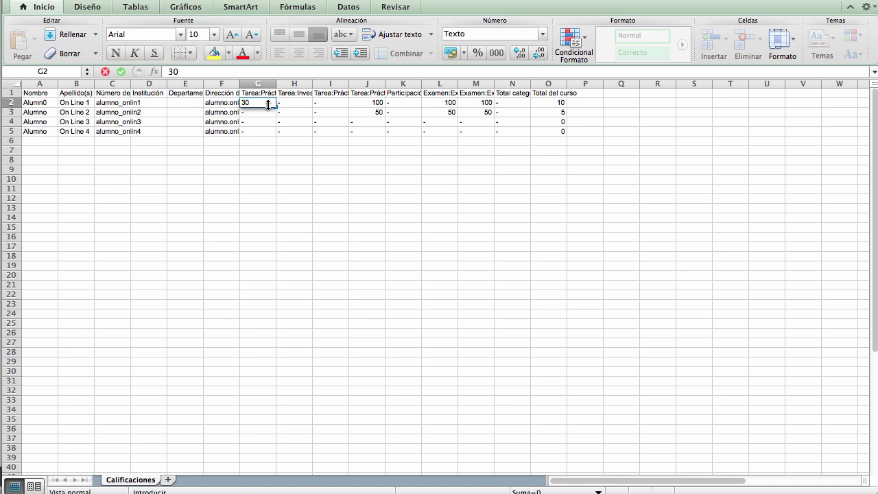
key("Return")
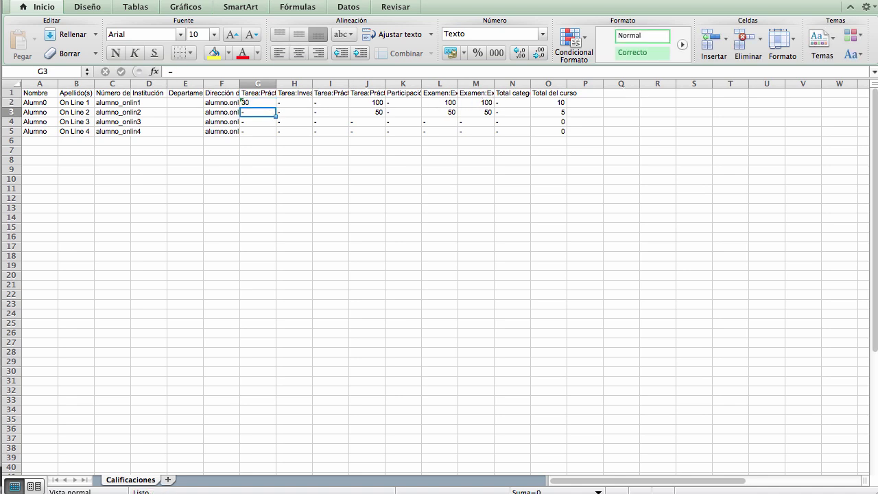
Insert a column before Total categoría and enter NUEVA as its heading in cell N1.
right_click(514, 86)
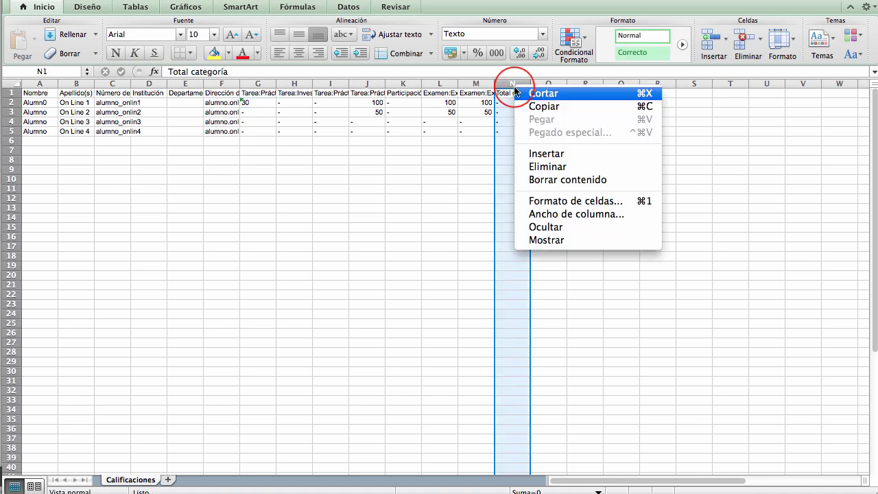
left_click(544, 154)
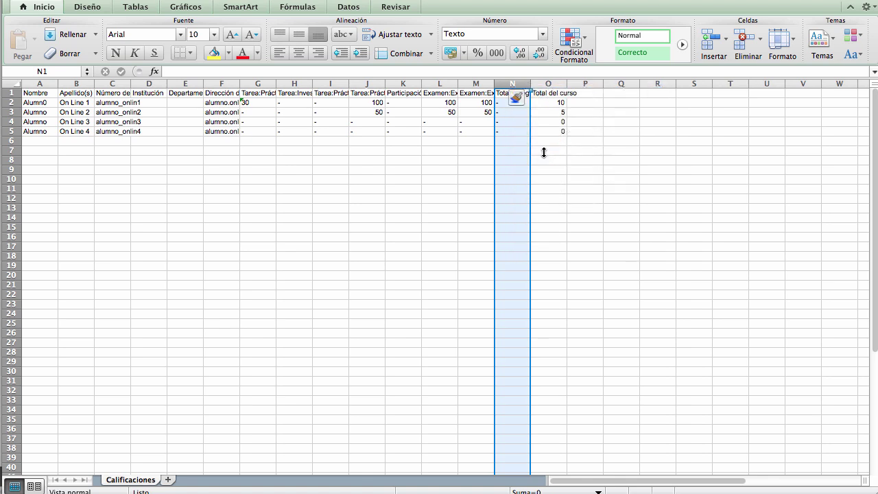
left_click(505, 95)
type("NUEVA")
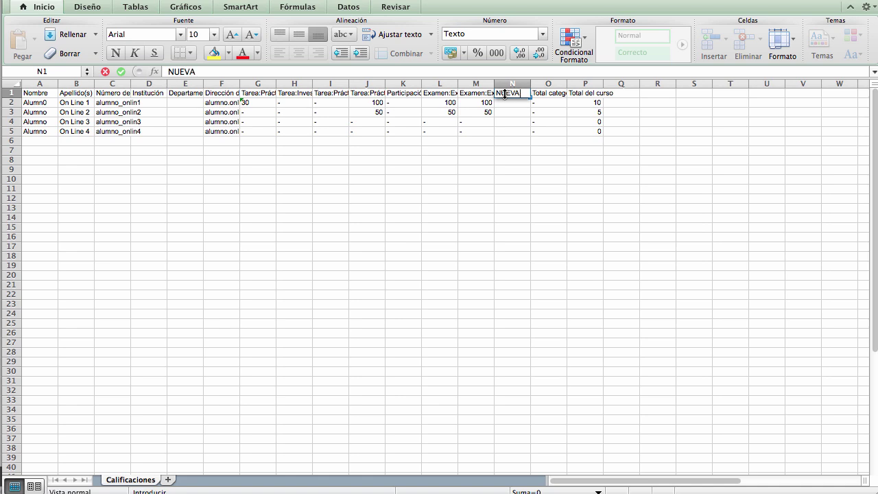
key("Return")
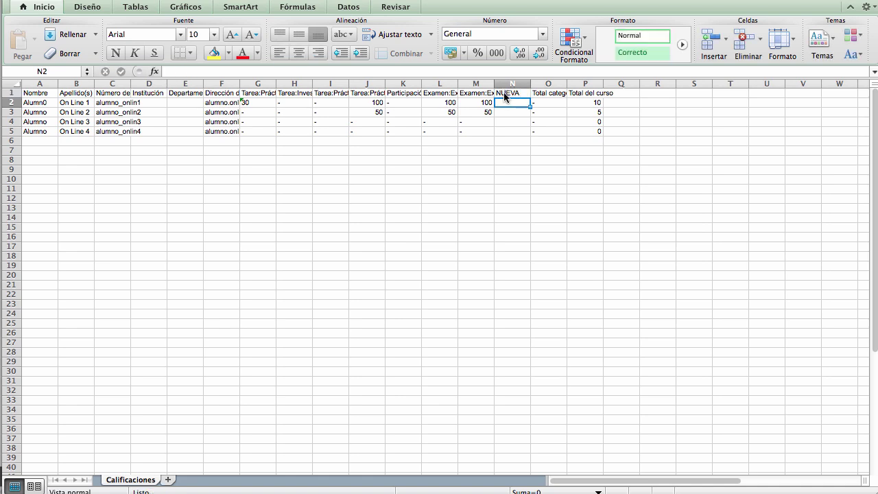
Enter a grade of 50 for the first three students in the NUEVA column, cells N2 to N4.
type("50")
key("Return")
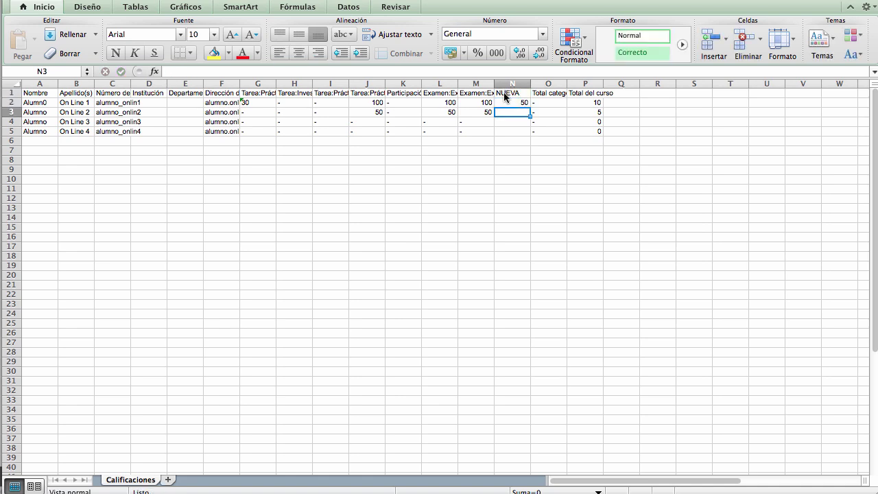
type("50")
key("Return")
type("50")
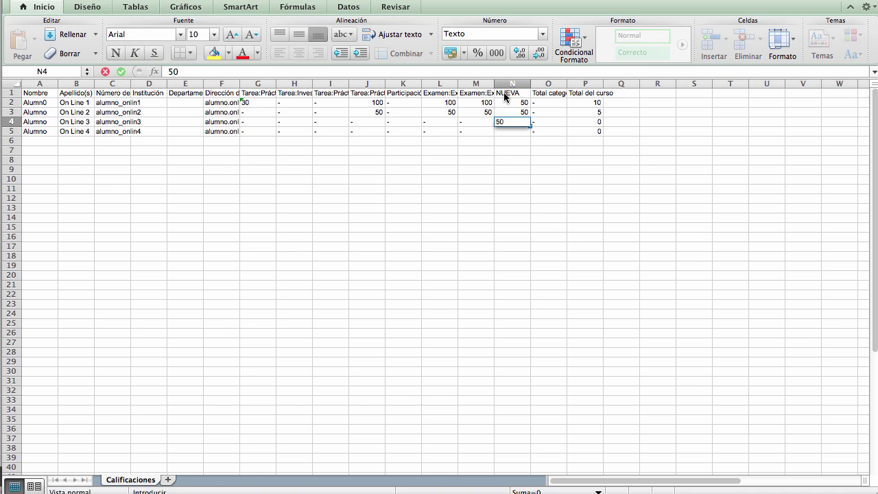
key("Return")
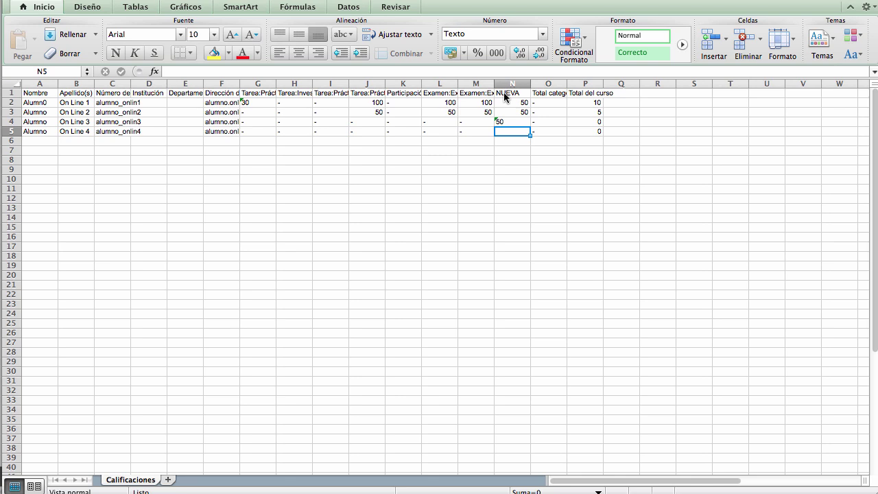
Save the workbook in Descargas as tab-delimited text (.txt), accepting the loss of unsupported features.
key("super+shift+s")
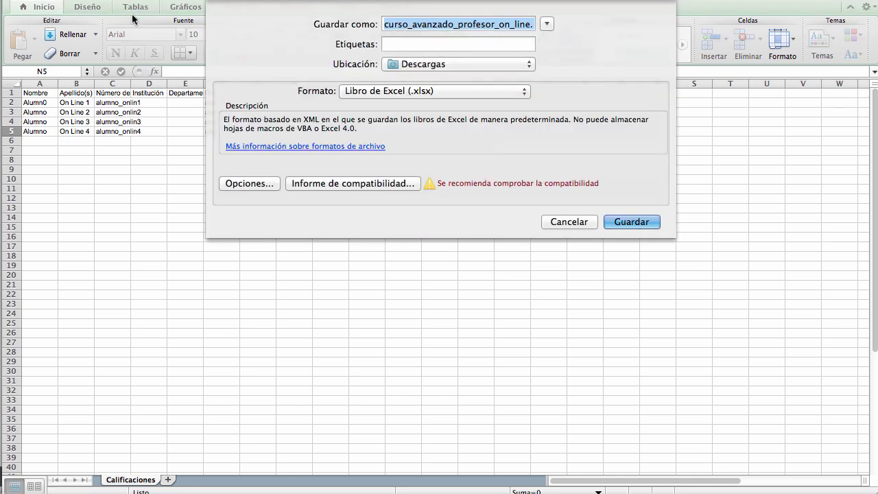
left_click(425, 90)
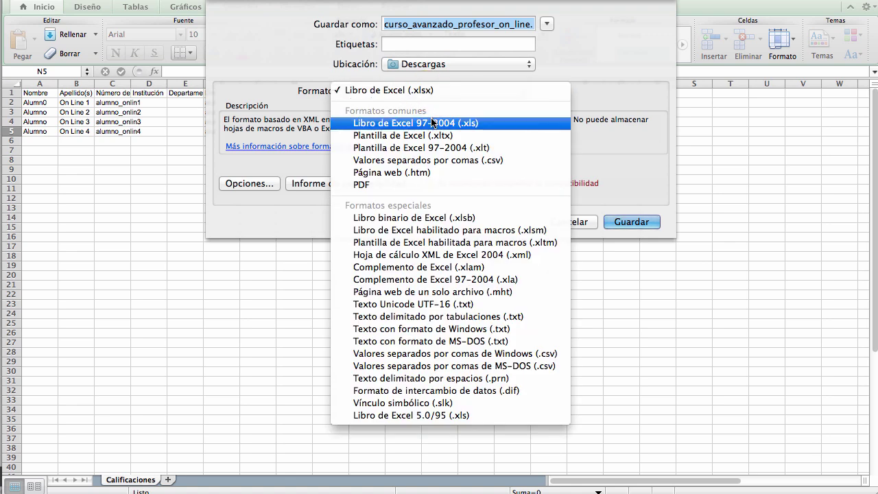
left_click(432, 316)
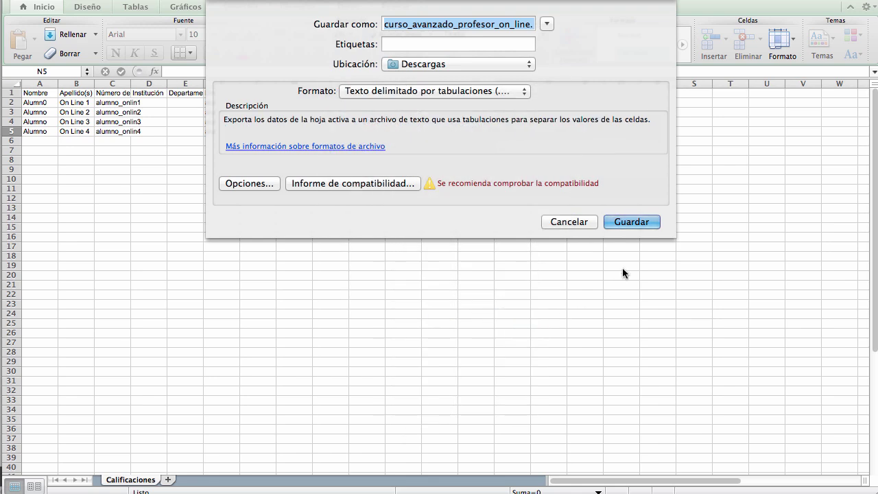
left_click(642, 221)
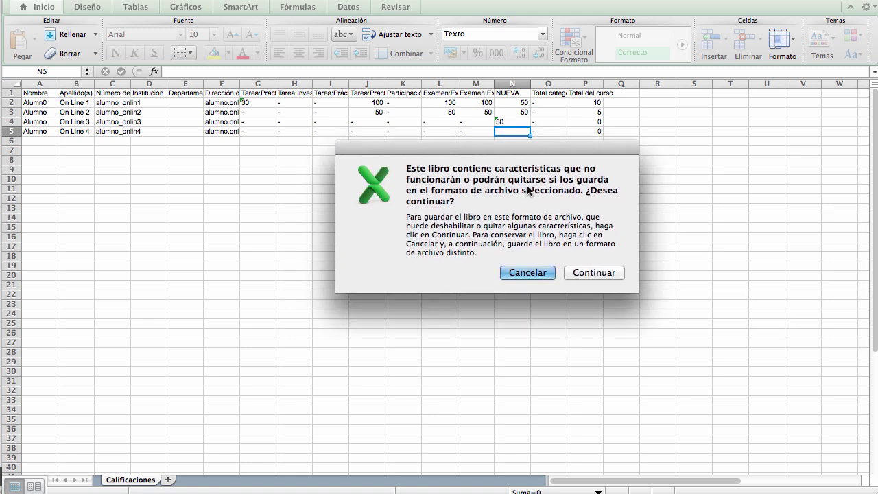
left_click(594, 273)
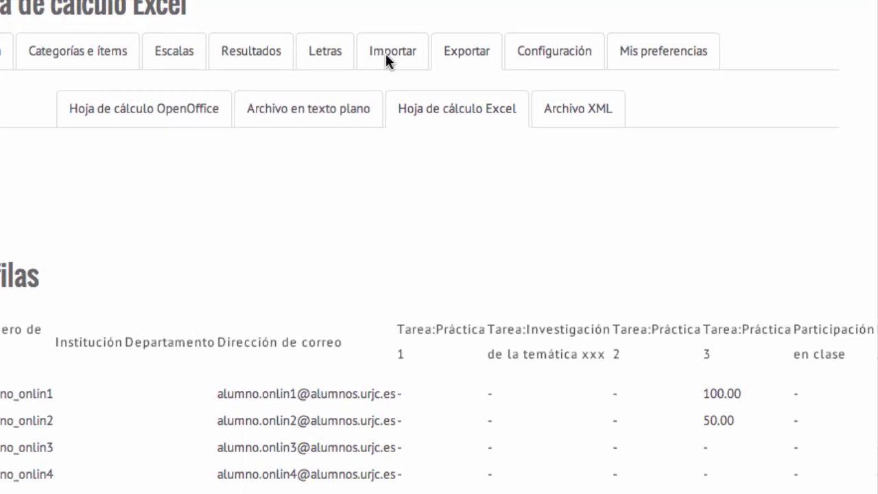
Return to the Campus Virtual gradebook, open the CSV import and add the file curso_avanzado_profesor_on_line-. Calificaciones.txt.
left_click(385, 53)
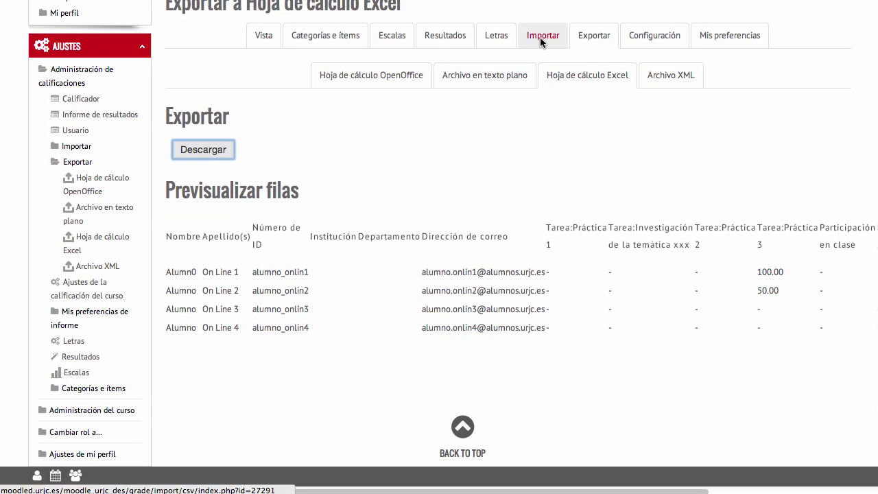
left_click(541, 41)
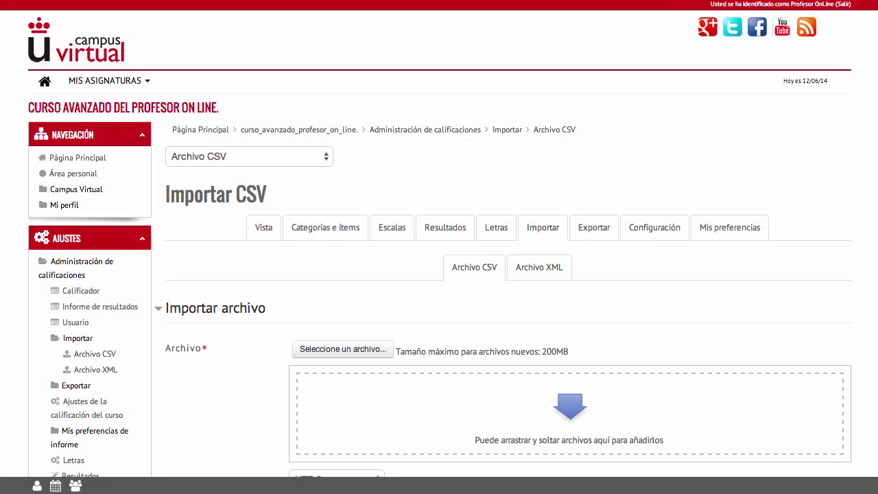
left_click_drag(816, 96, 533, 394)
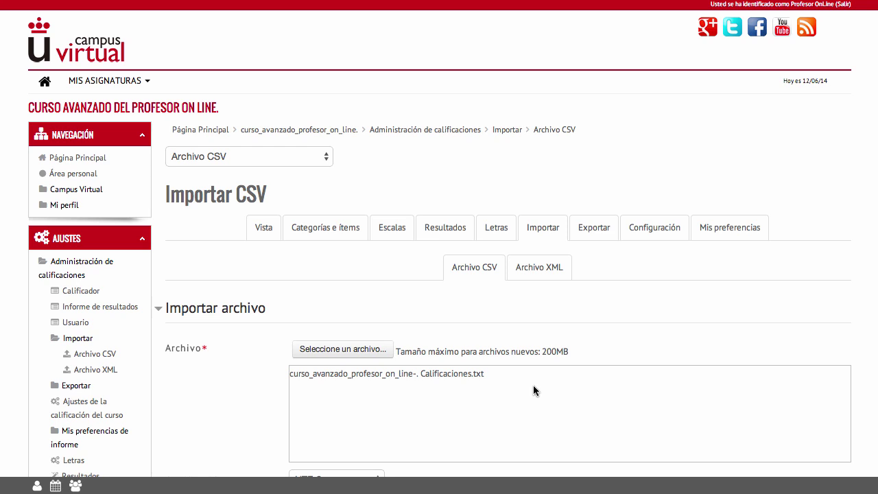
Set the import file's encoding to WINDOWS-1252 and its separator to Tabulador.
scroll(533, 385, "down", 5)
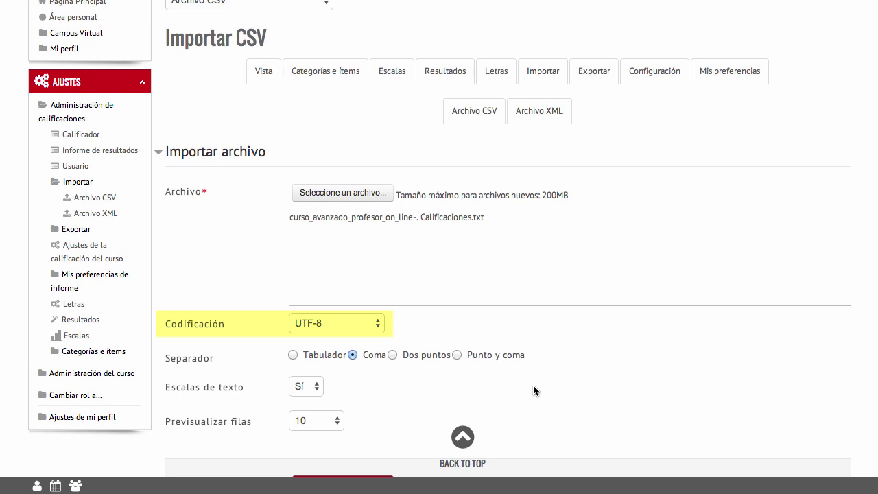
left_click(348, 325)
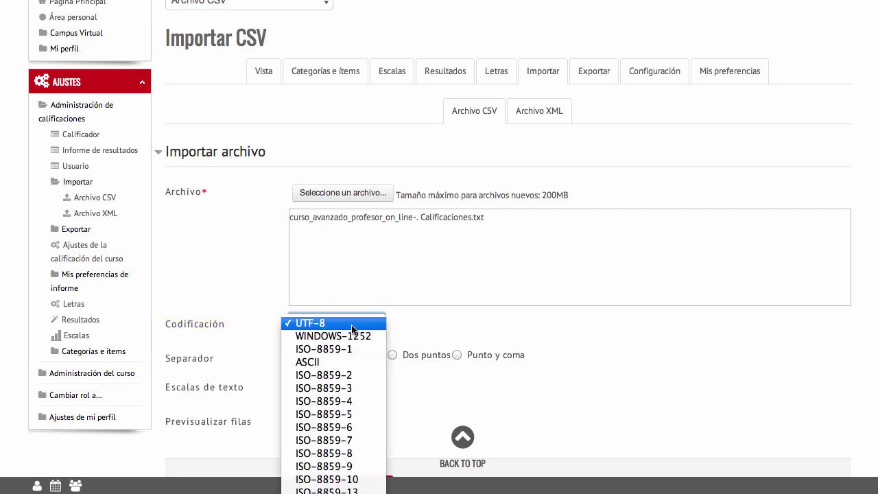
left_click(347, 334)
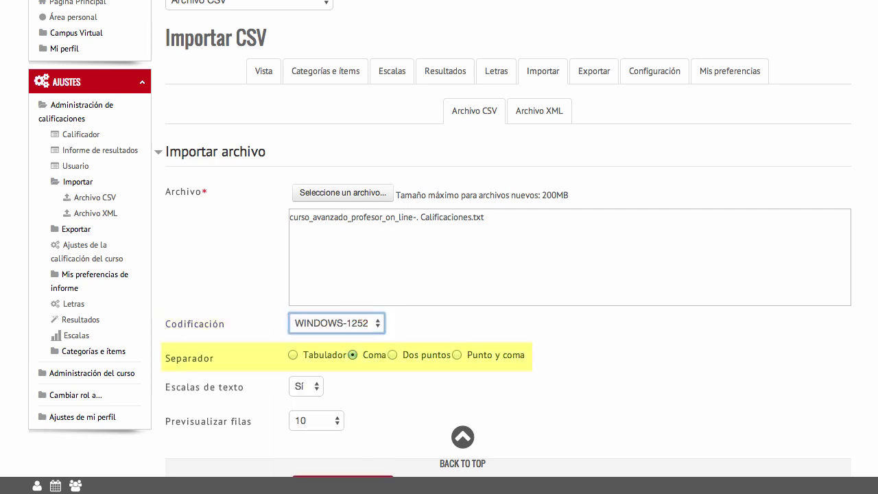
left_click(318, 354)
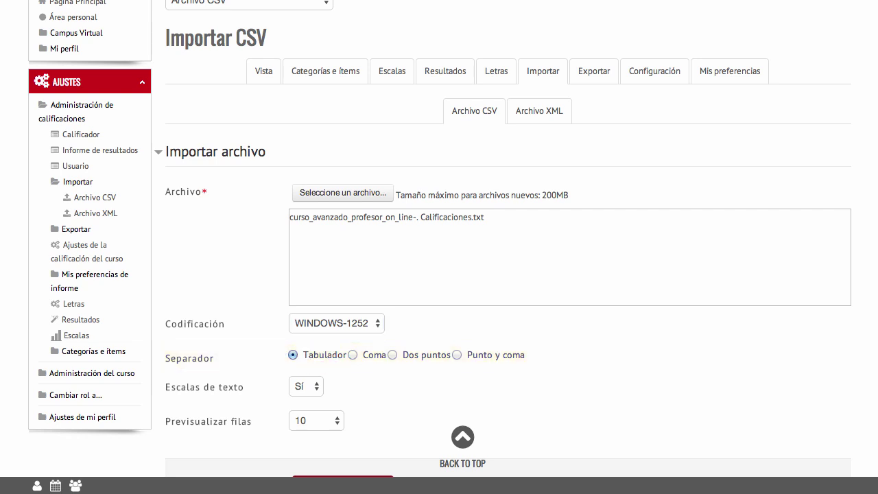
Upload the grades file with Escalas de texto at Sí and 10 preview rows.
left_click(333, 383)
scroll(336, 386, "down", 1)
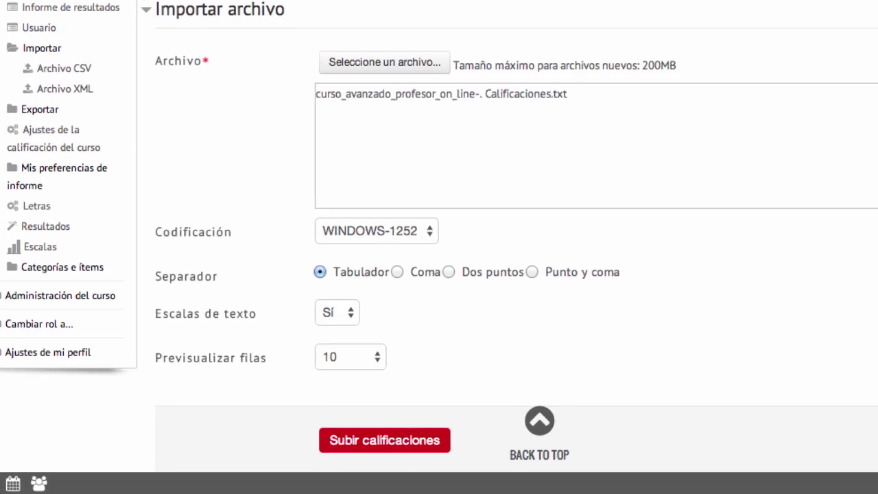
left_click(439, 423)
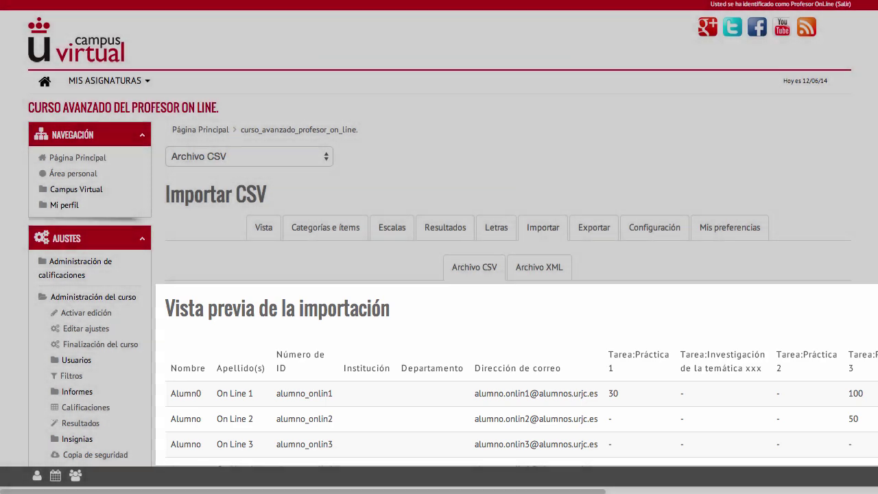
Identify users in the import by mapping from Número de ID to Nombre de usuario.
scroll(439, 233, "down", 10)
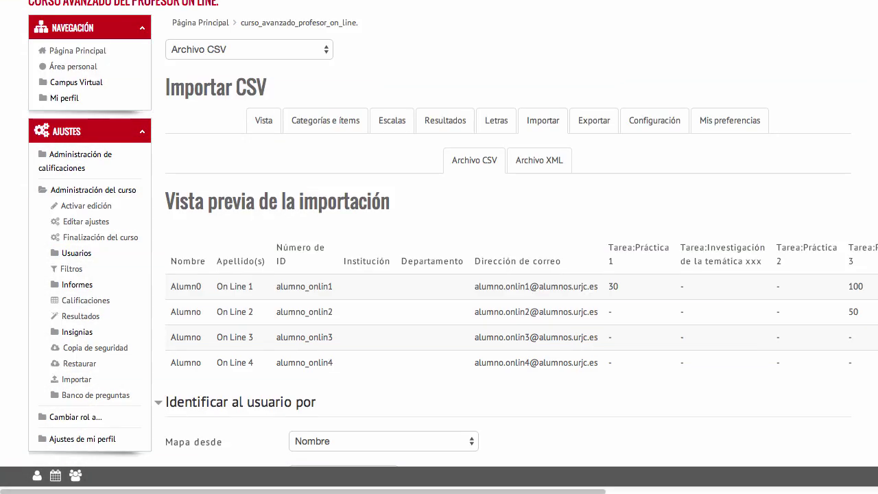
scroll(351, 414, "down", 1)
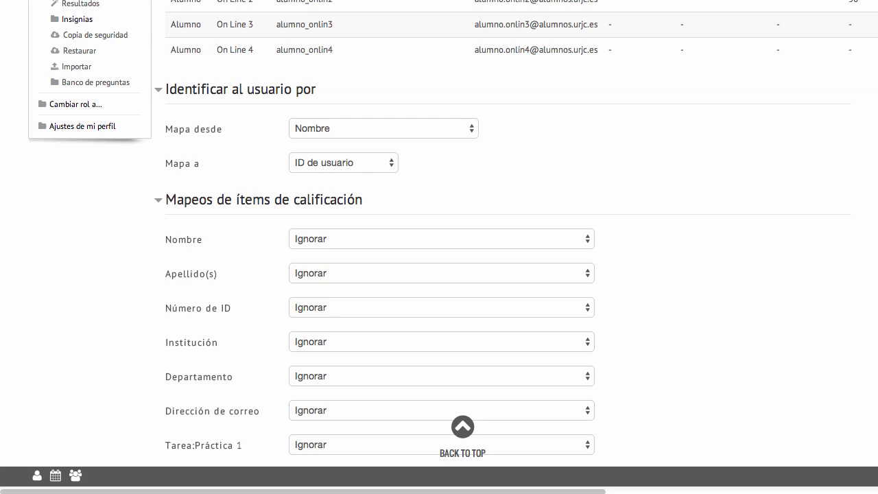
left_click(364, 130)
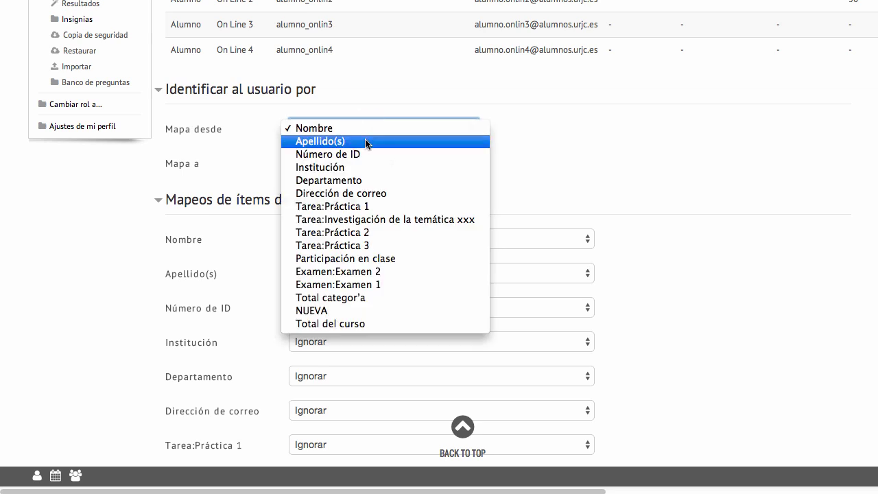
left_click(359, 153)
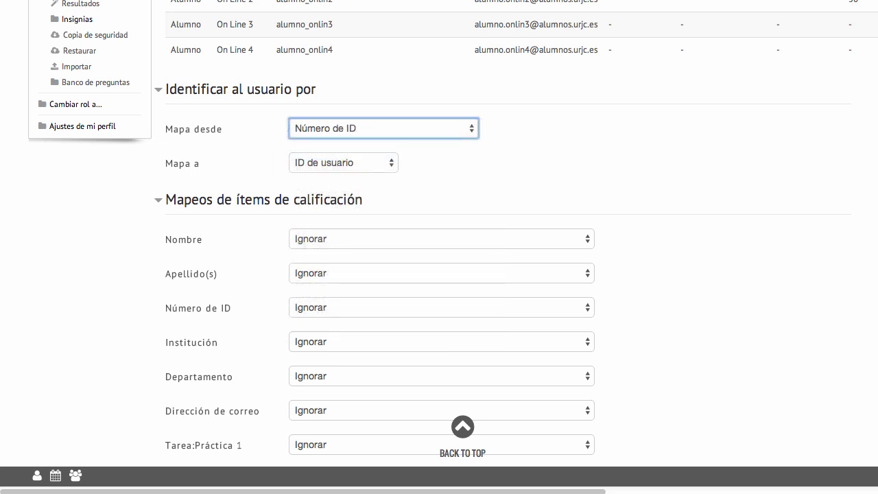
left_click(360, 160)
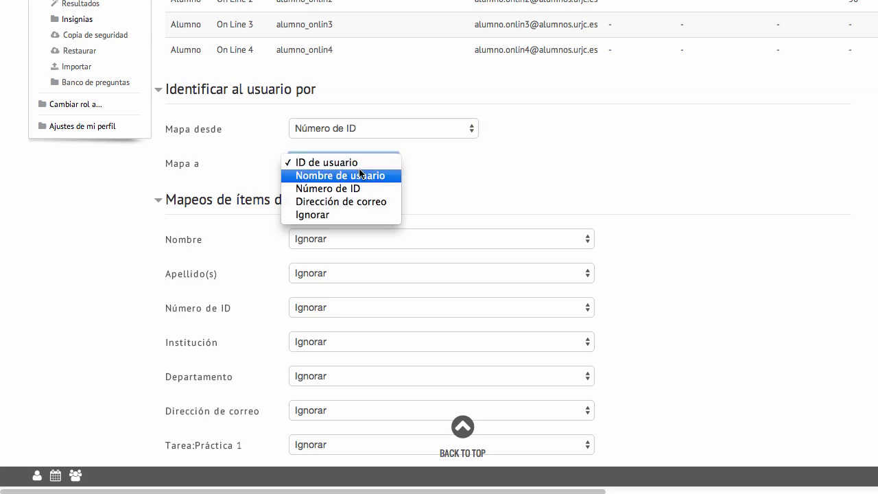
left_click(357, 175)
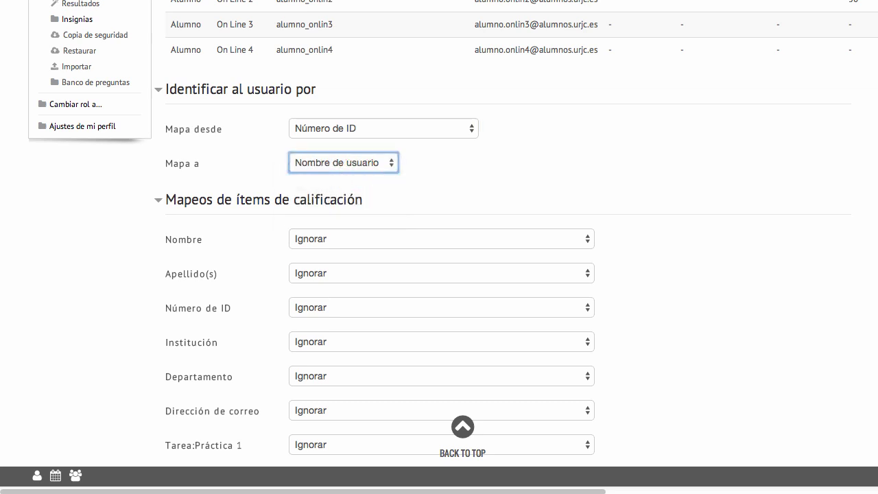
Map the file's Tarea:Práctica 1 column to the existing grade item Tarea:Práctica 1.
scroll(358, 173, "down", 5)
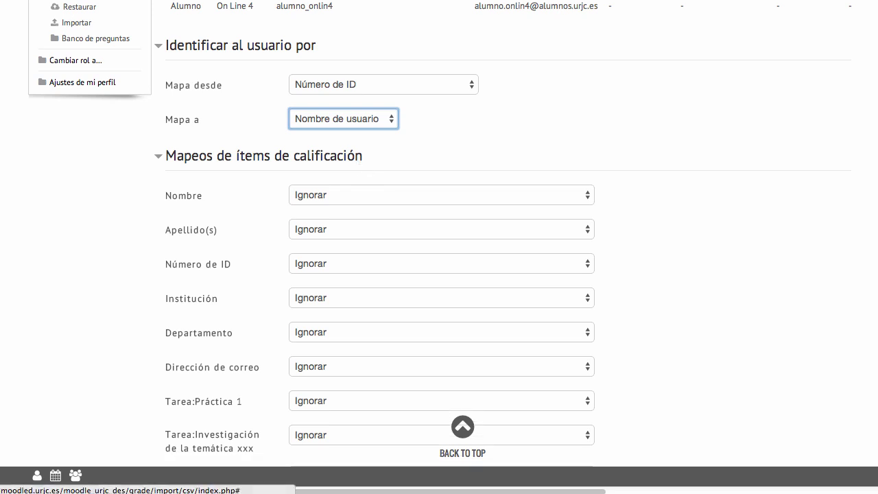
scroll(439, 233, "down", 1)
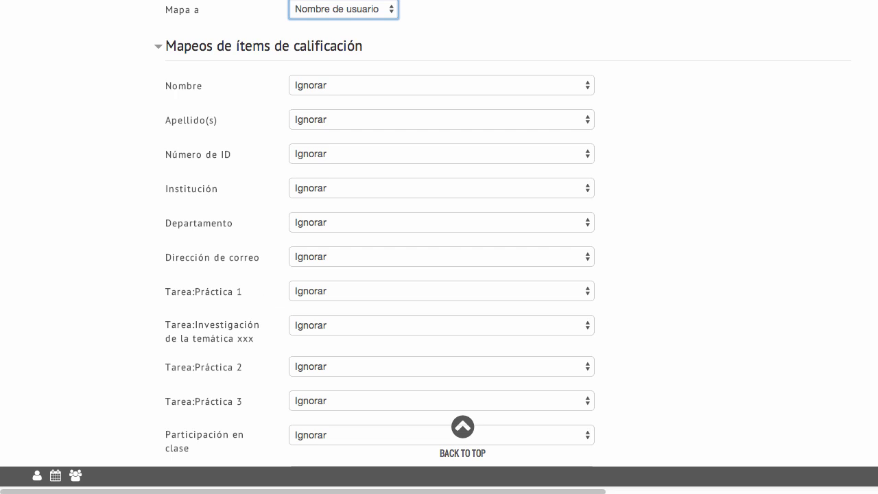
left_click(310, 292)
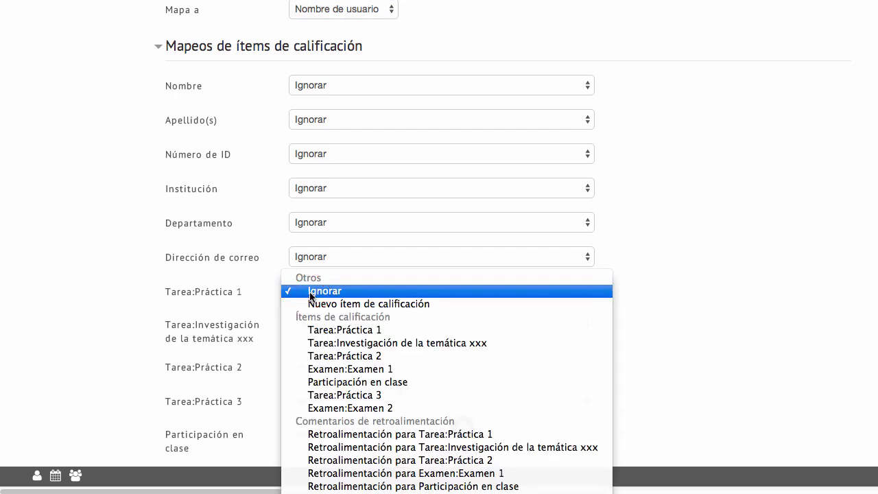
left_click(336, 331)
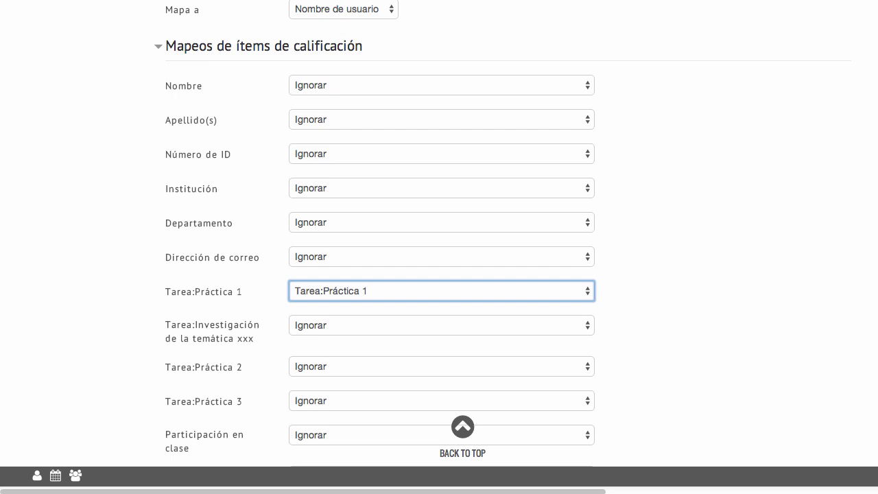
Map the NUEVA column to Nuevo ítem de calificación and upload the grades.
scroll(439, 247, "down", 5)
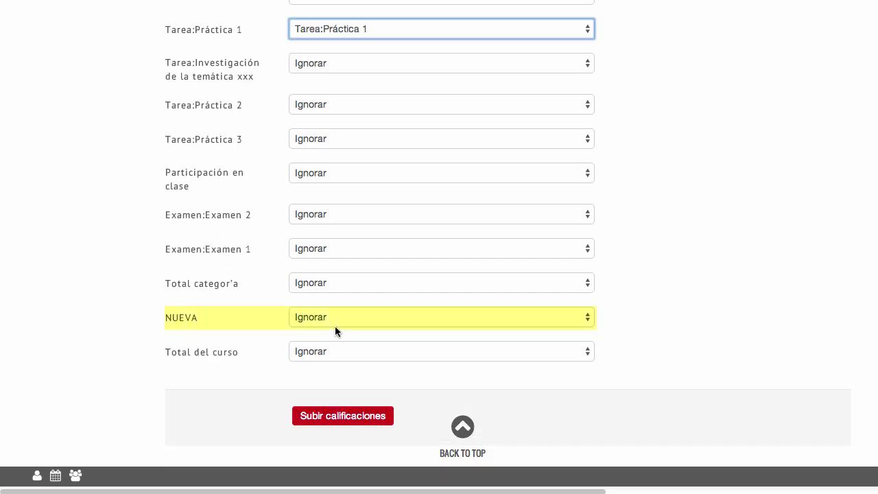
left_click(334, 326)
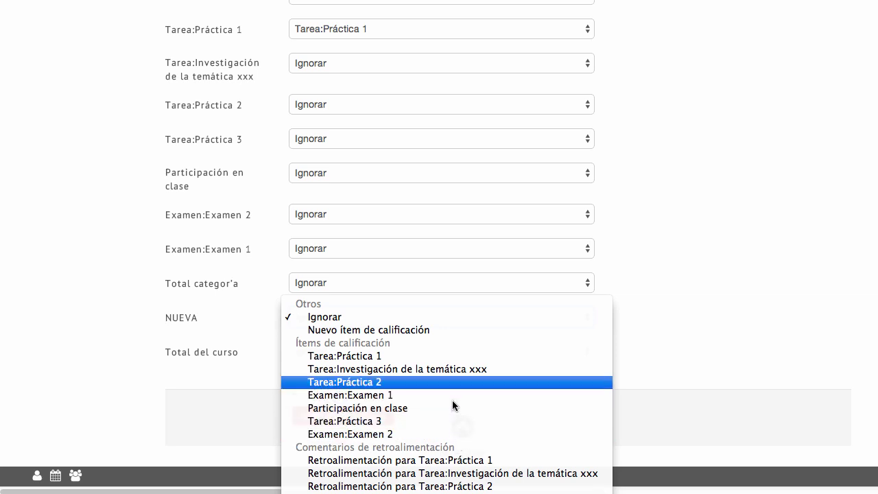
left_click(431, 331)
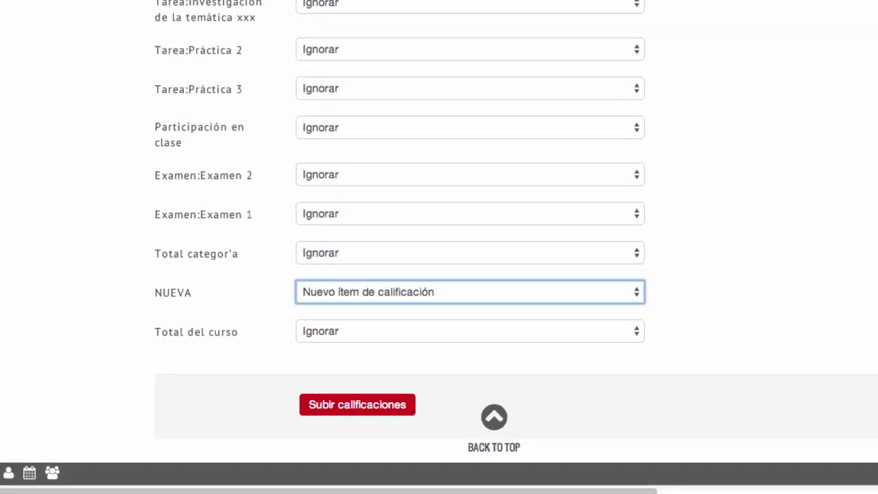
left_click(421, 397)
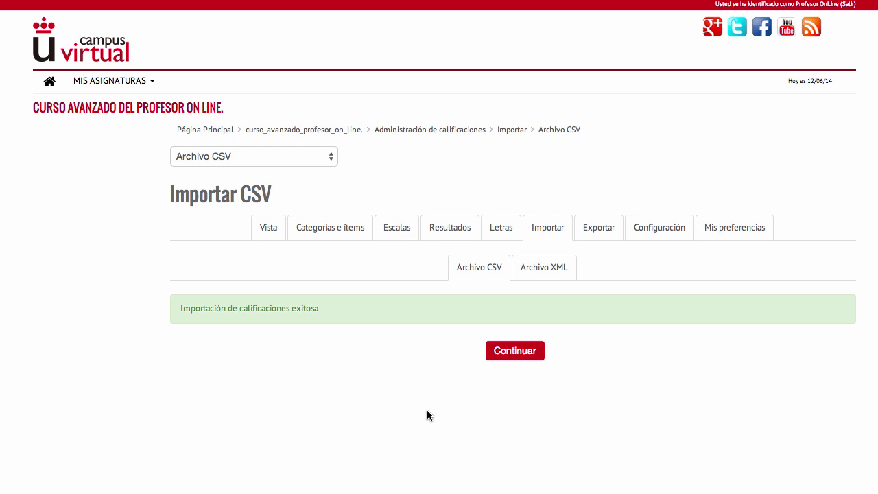
Continue to the Calificador and check the imported grades in the Práctica 1 and NUEVA columns.
left_click(515, 352)
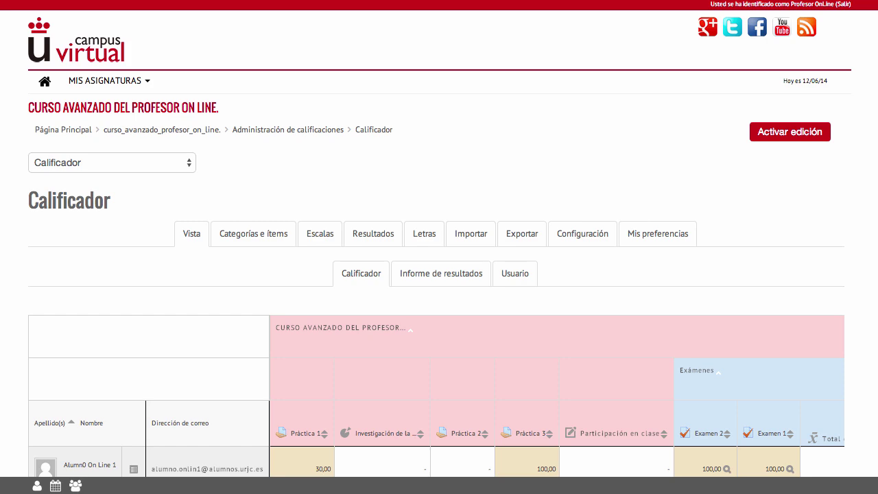
scroll(439, 274, "down", 4)
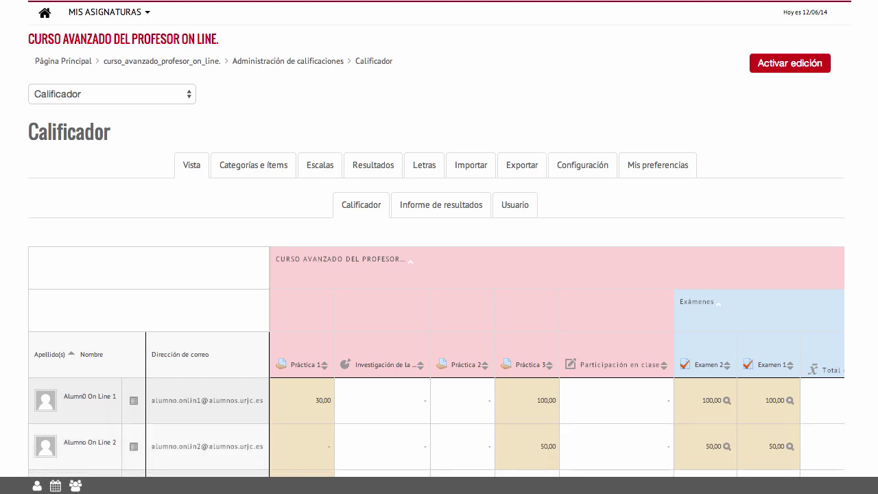
scroll(439, 309, "down", 3)
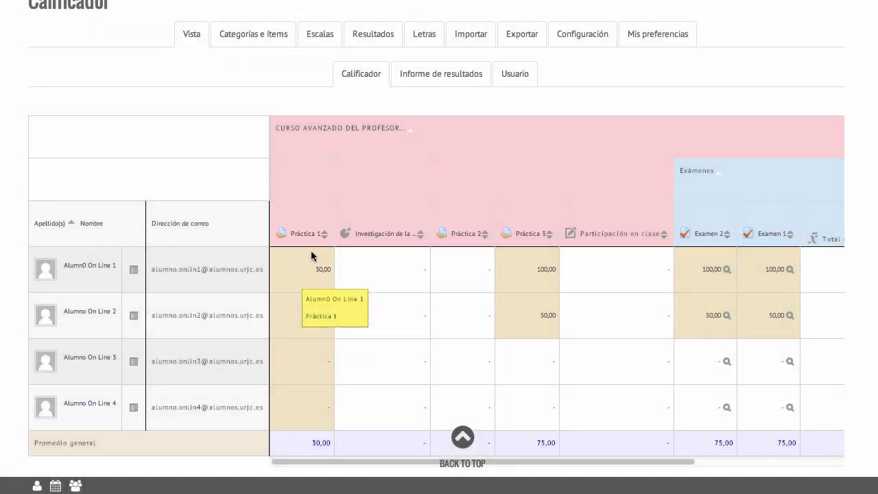
left_click_drag(334, 460, 513, 465)
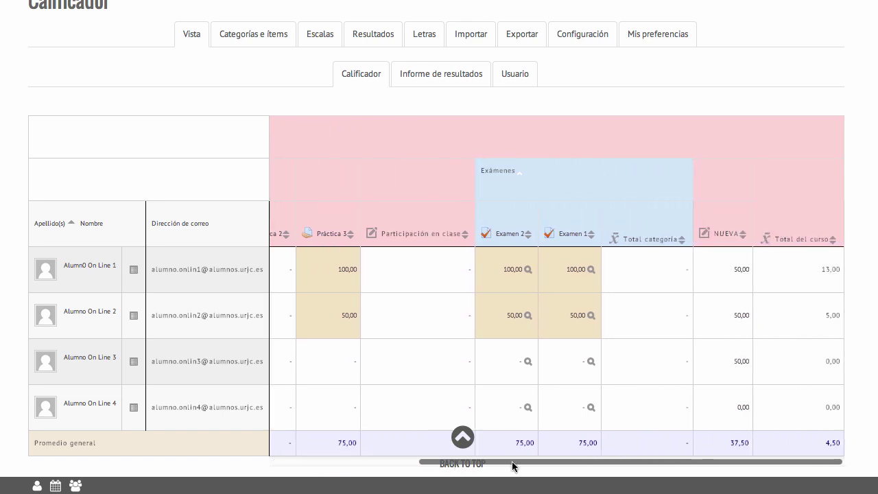